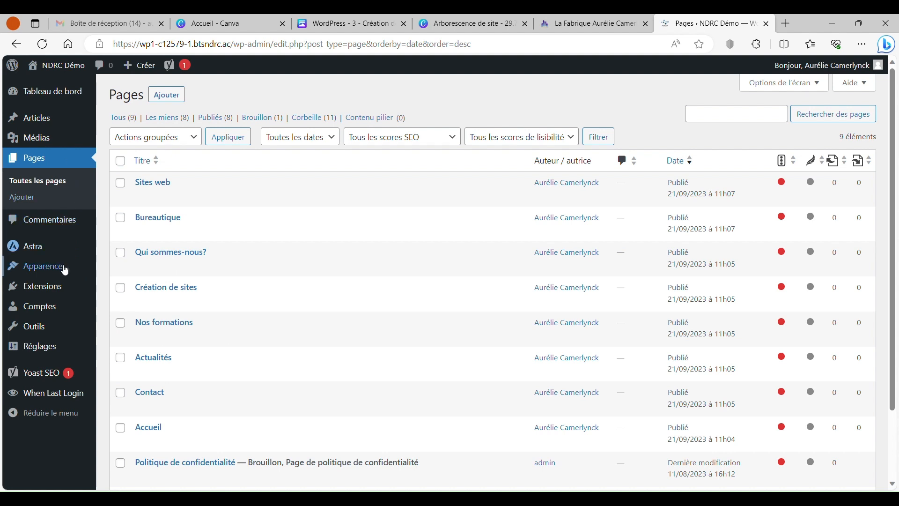
- Open the site's menu management page and delete the existing Principal menu, confirming the deletion
{"action": "mouse_move", "coordinate": [66, 271]}
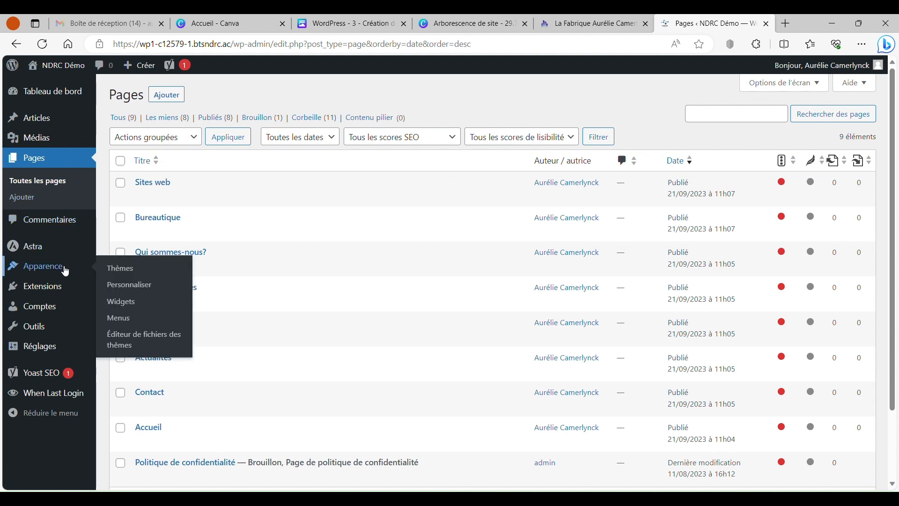
{"action": "left_click", "coordinate": [123, 322]}
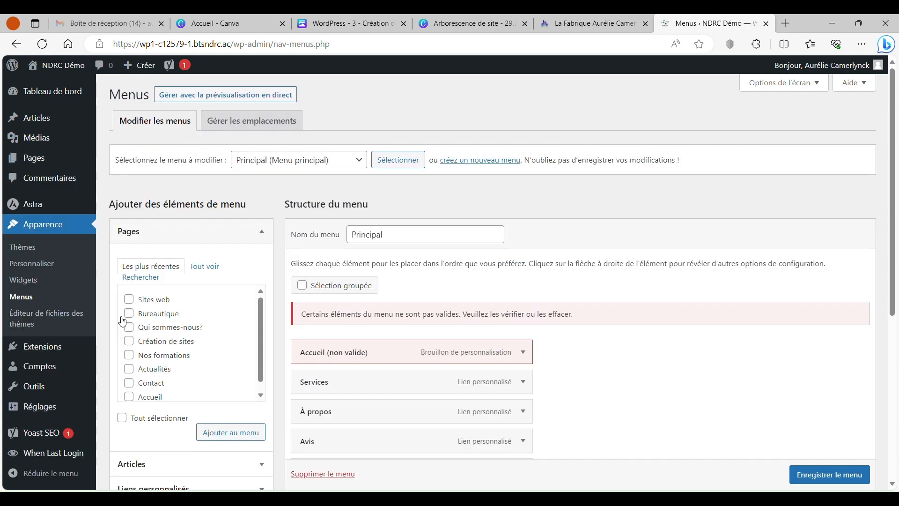
{"action": "scroll", "coordinate": [290, 318], "scroll_direction": "down", "scroll_amount": 3}
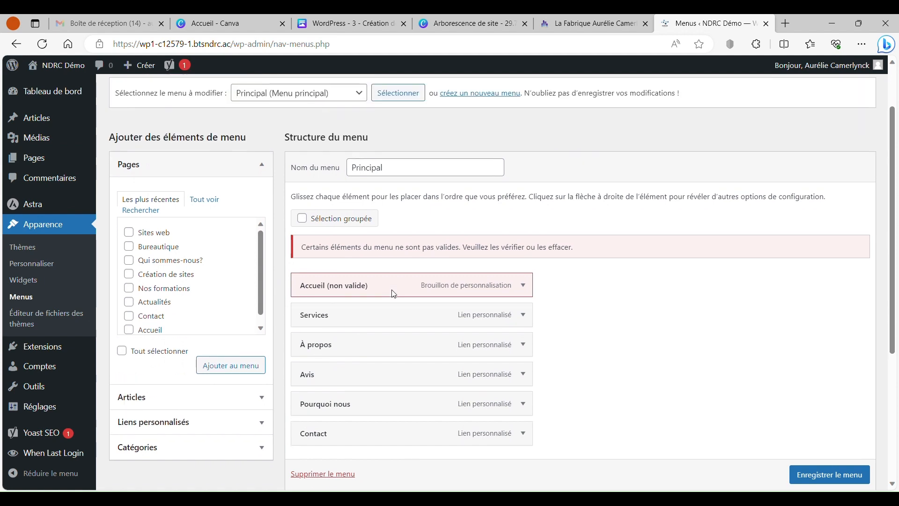
{"action": "scroll", "coordinate": [393, 293], "scroll_direction": "up", "scroll_amount": 2}
{"action": "scroll", "coordinate": [440, 301], "scroll_direction": "down", "scroll_amount": 2}
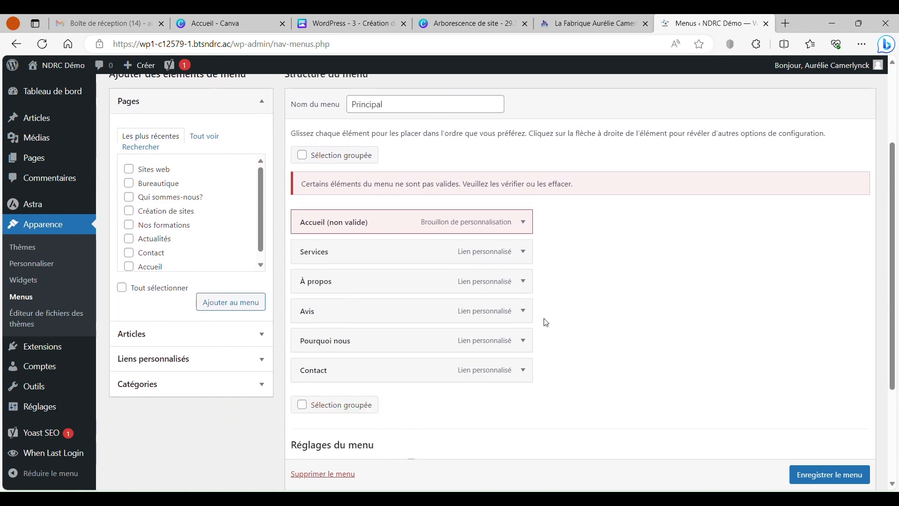
{"action": "left_click", "coordinate": [344, 477]}
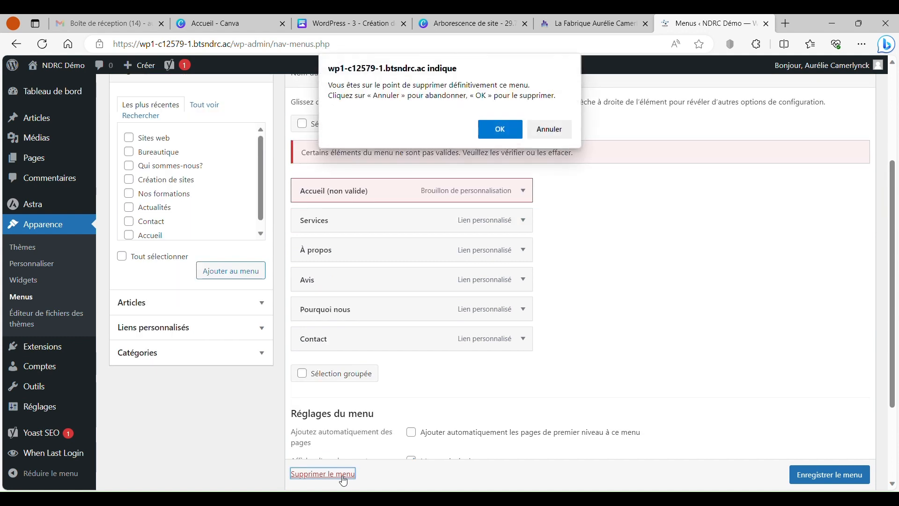
{"action": "left_click", "coordinate": [510, 131]}
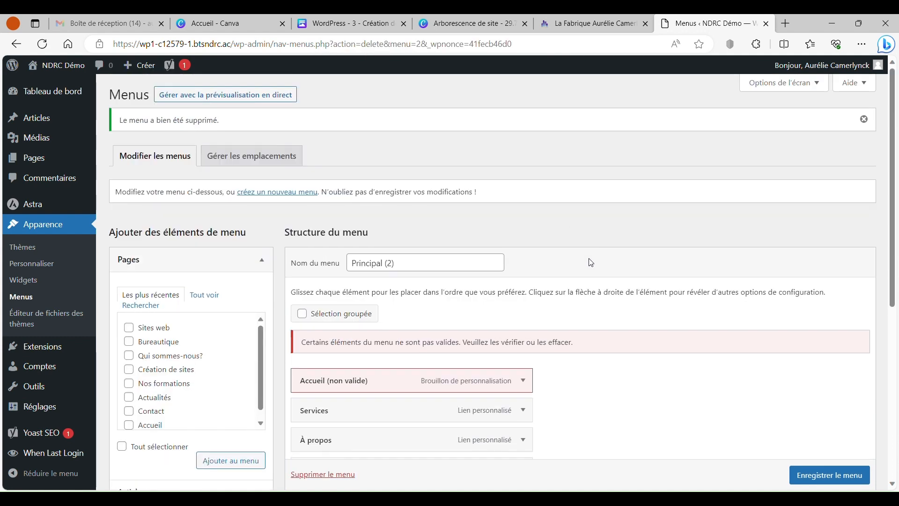
- Delete the remaining menu named Principal (2) as well, confirming its permanent removal
{"action": "scroll", "coordinate": [435, 322], "scroll_direction": "down", "scroll_amount": 4}
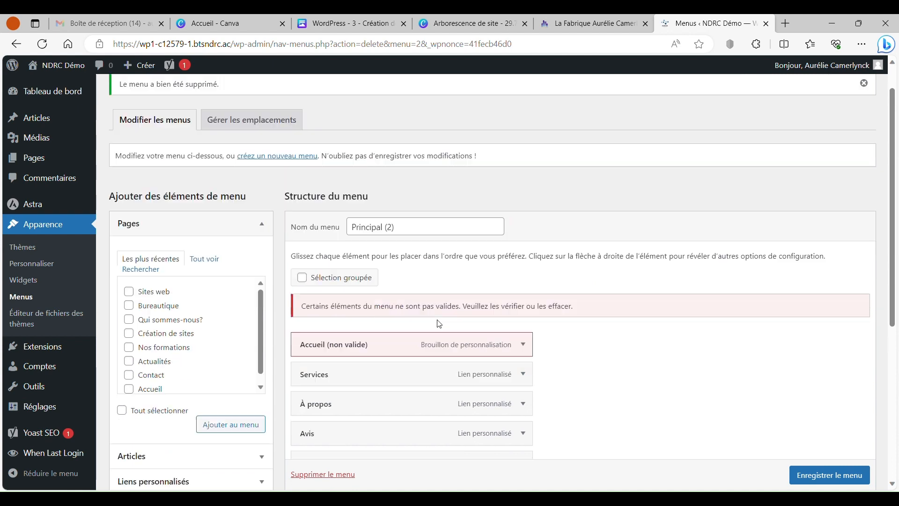
{"action": "scroll", "coordinate": [426, 394], "scroll_direction": "down", "scroll_amount": 3}
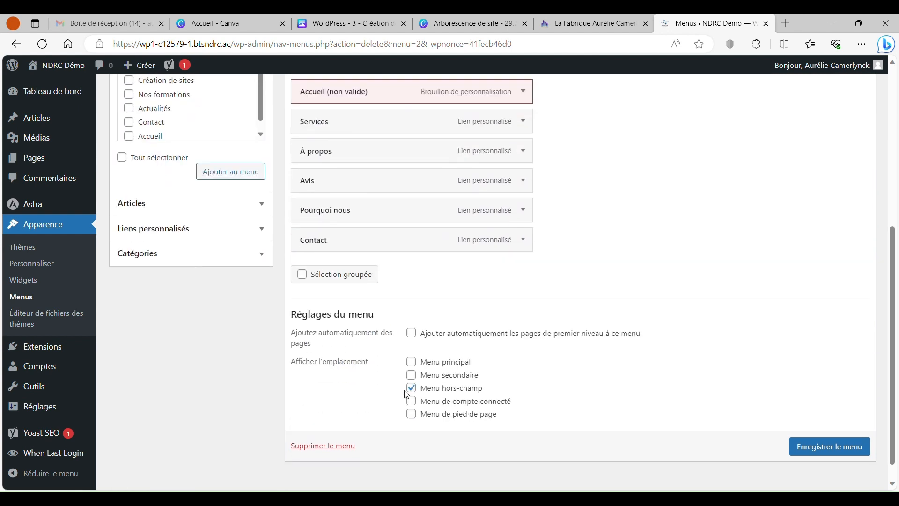
{"action": "left_click", "coordinate": [347, 426]}
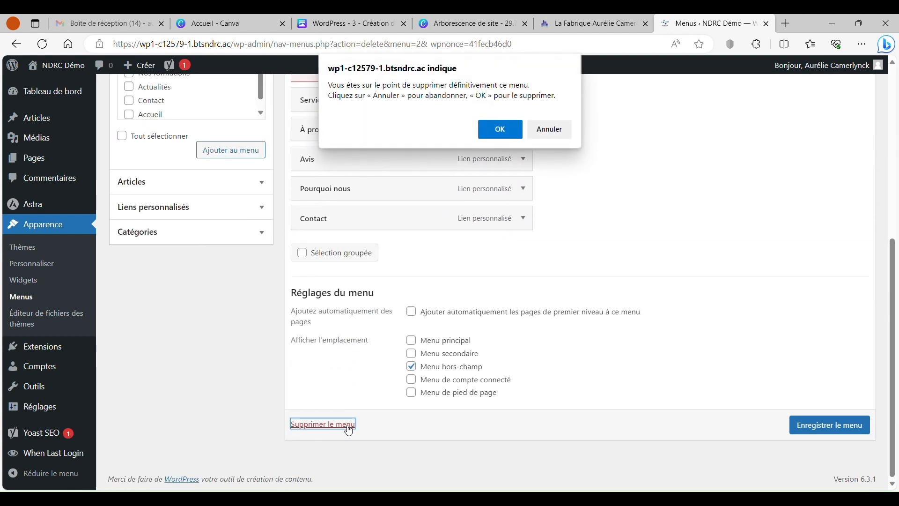
{"action": "left_click", "coordinate": [511, 127]}
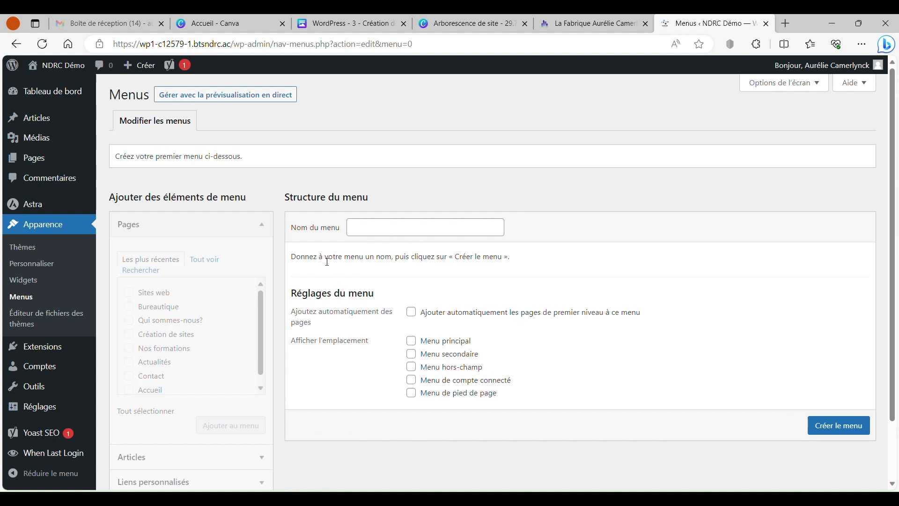
- Create a new menu named Principal and assign it to the Menu principal display location
{"action": "left_click", "coordinate": [378, 232]}
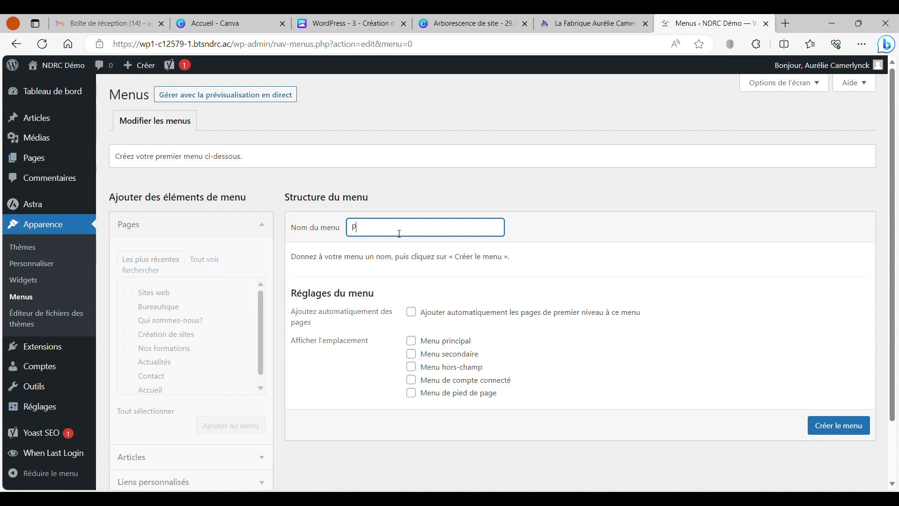
{"action": "type", "text": "Principal"}
{"action": "left_click", "coordinate": [528, 225]}
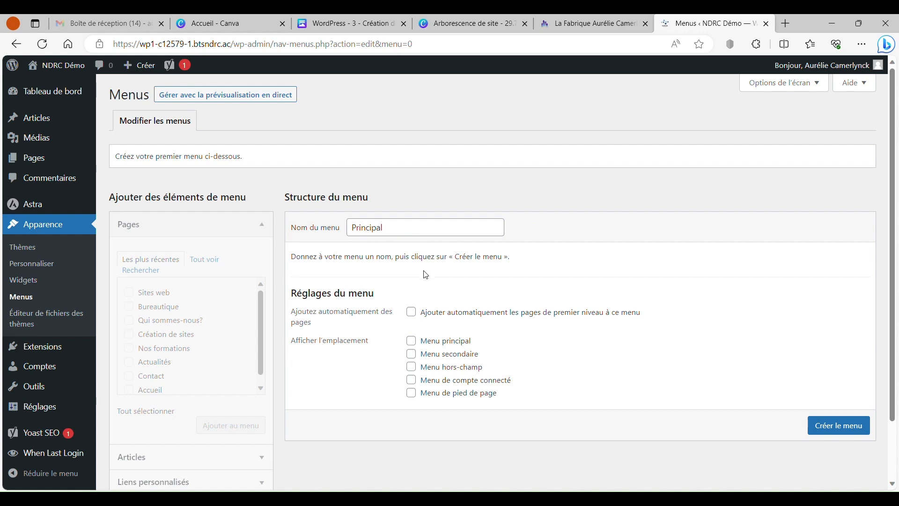
{"action": "left_click", "coordinate": [412, 342]}
{"action": "left_click", "coordinate": [845, 427]}
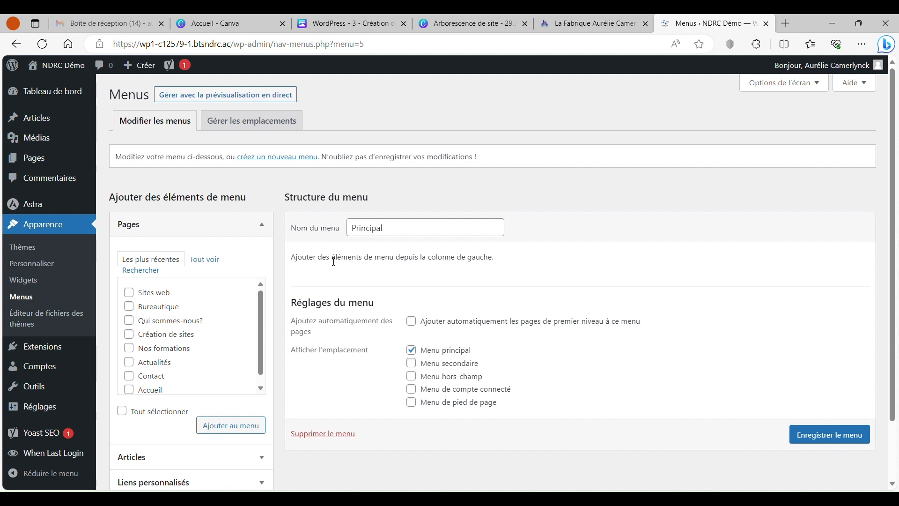
- Examine the types of items that can be added to the menu and the full list of available pages
{"action": "left_click_drag", "start_coordinate": [302, 258], "coordinate": [492, 259]}
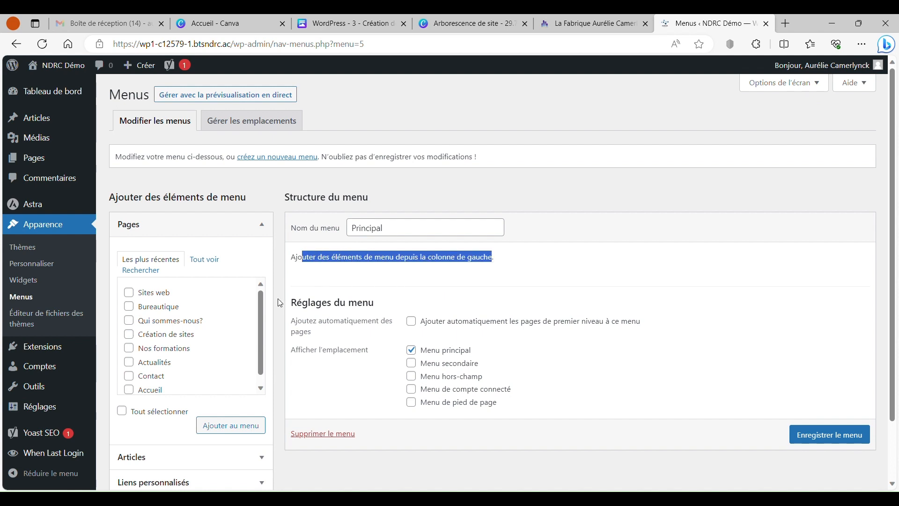
{"action": "left_click", "coordinate": [263, 226]}
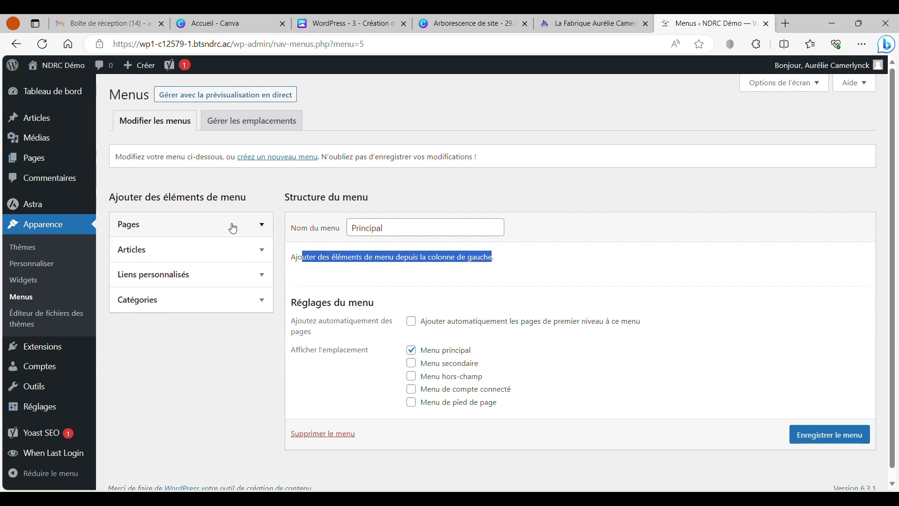
{"action": "left_click", "coordinate": [246, 232]}
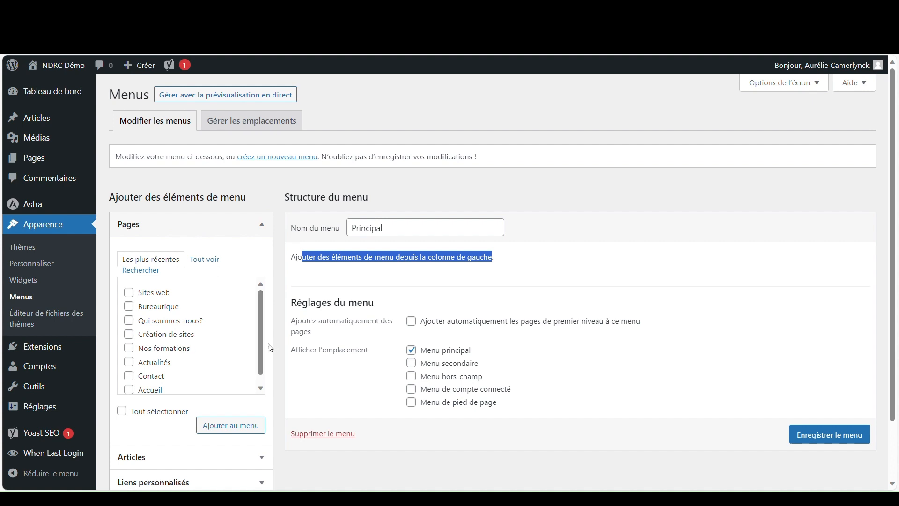
{"action": "left_click_drag", "start_coordinate": [260, 354], "coordinate": [260, 328]}
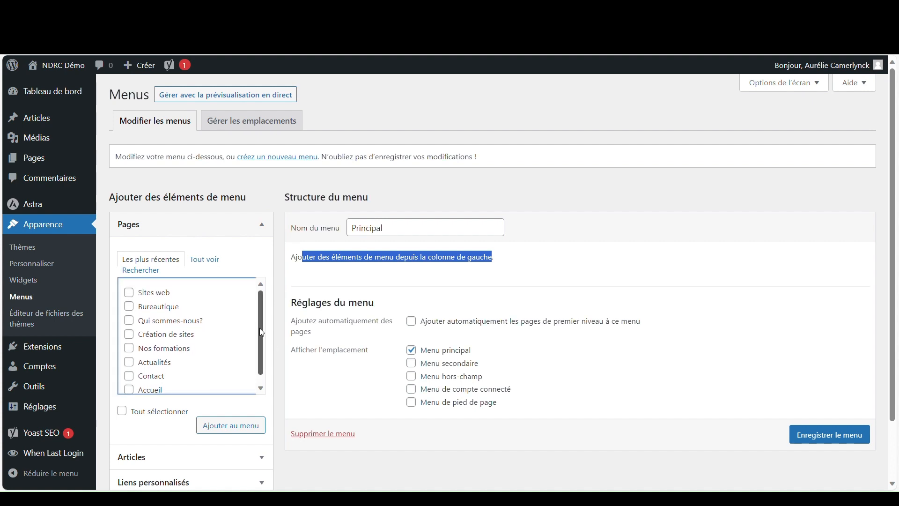
{"action": "left_click", "coordinate": [204, 261]}
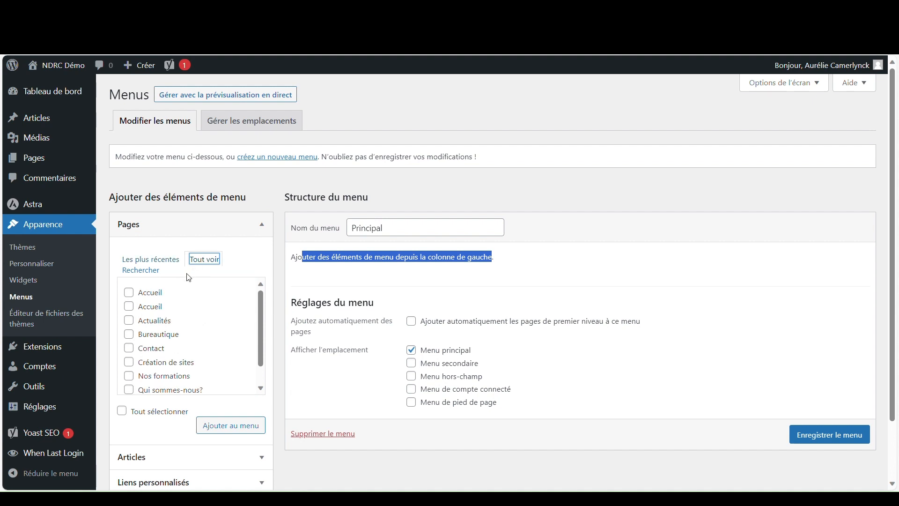
{"action": "left_click_drag", "start_coordinate": [265, 335], "coordinate": [264, 355]}
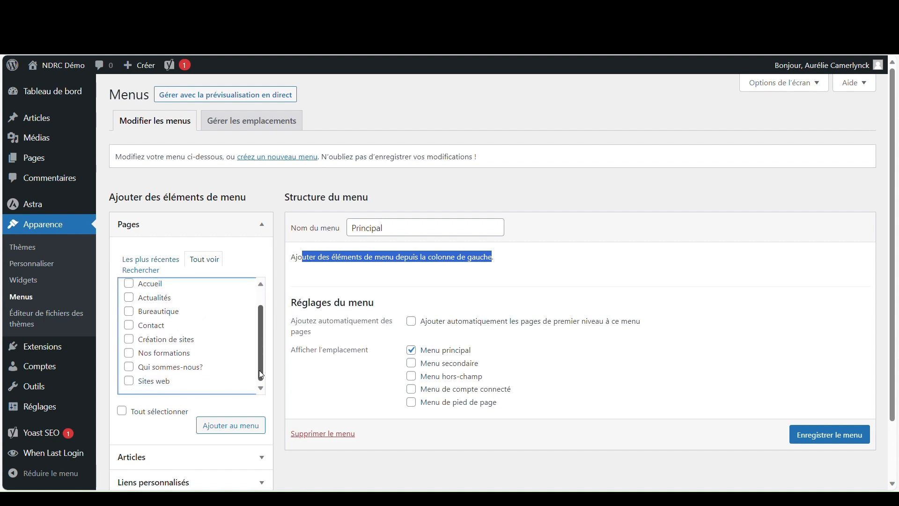
{"action": "scroll", "coordinate": [257, 345], "scroll_direction": "up", "scroll_amount": 2}
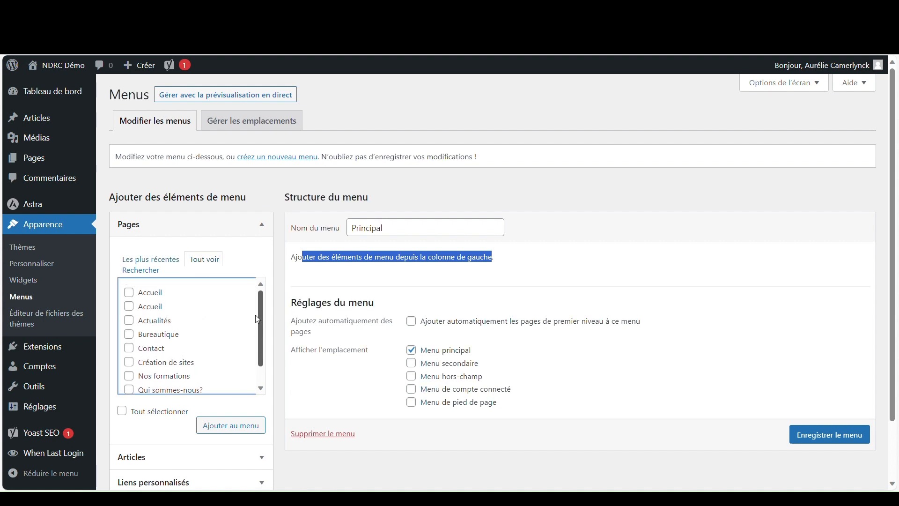
- Add the recent pages Accueil, Contact, Actualités, Nos formations, Création de sites, Qui sommes-nous?, Bureautique and Sites web to the Principal menu
{"action": "left_click", "coordinate": [174, 260]}
{"action": "scroll", "coordinate": [214, 342], "scroll_direction": "down", "scroll_amount": 1}
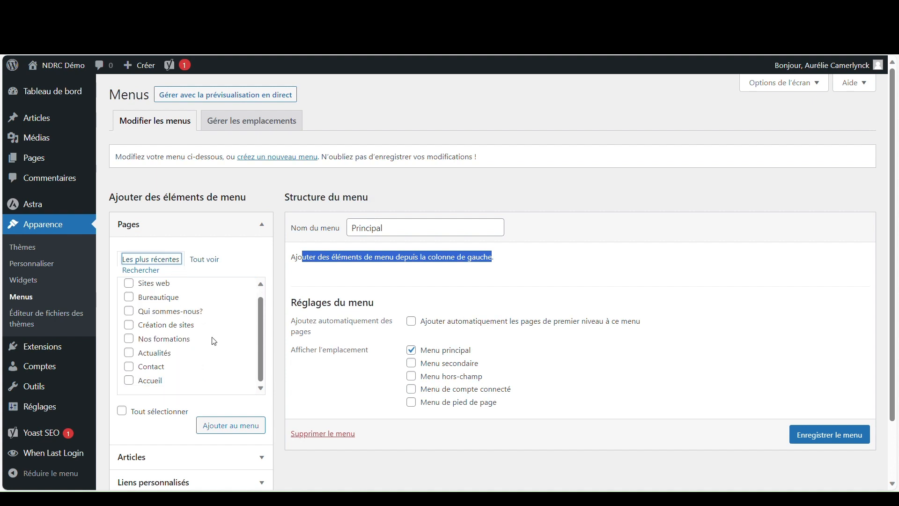
{"action": "left_click", "coordinate": [131, 381]}
{"action": "left_click", "coordinate": [130, 367]}
{"action": "left_click", "coordinate": [129, 352]}
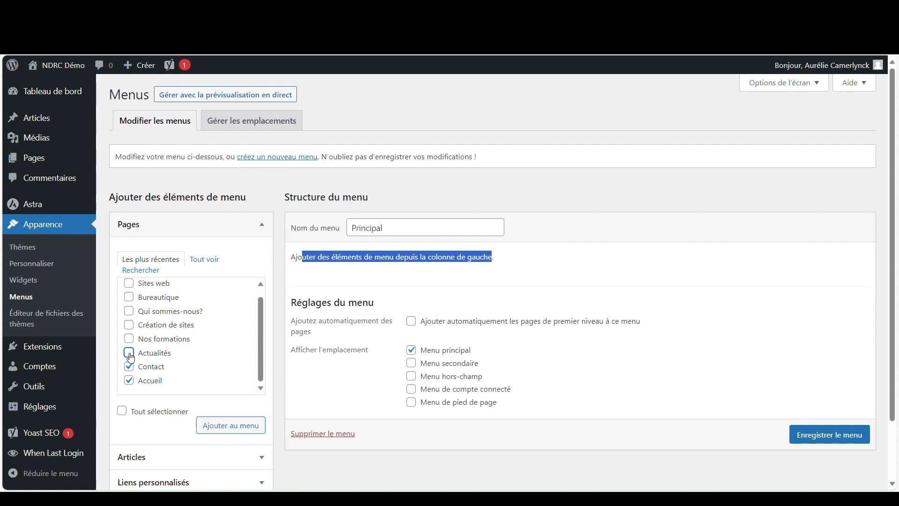
{"action": "left_click", "coordinate": [130, 338]}
{"action": "left_click", "coordinate": [130, 327]}
{"action": "left_click", "coordinate": [129, 312]}
{"action": "left_click", "coordinate": [132, 298]}
{"action": "left_click", "coordinate": [129, 283]}
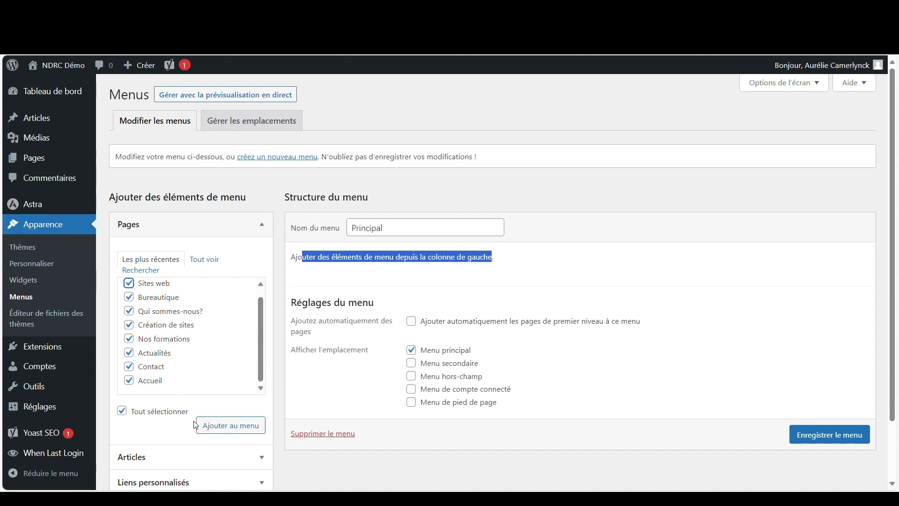
{"action": "left_click", "coordinate": [236, 428]}
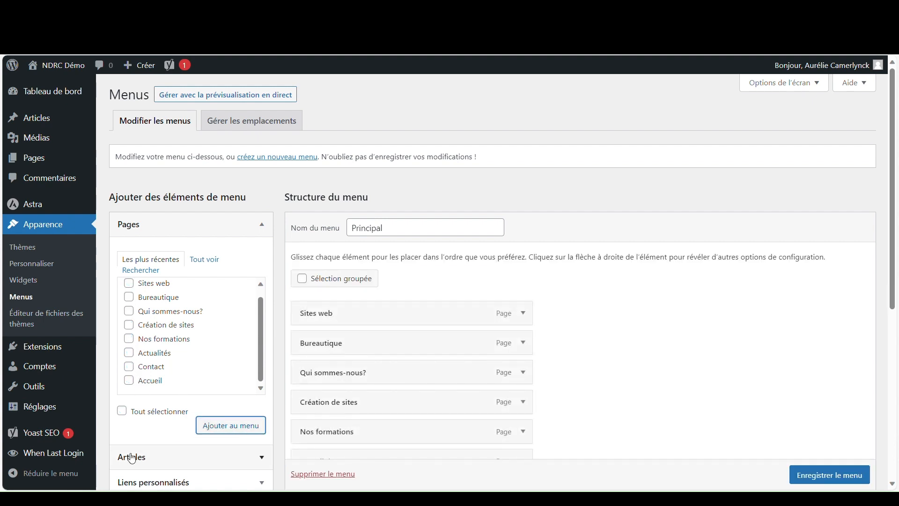
- Reorder the menu structure so Accueil comes first and Création de sites follows Nos formations
{"action": "scroll", "coordinate": [131, 457], "scroll_direction": "down", "scroll_amount": 3}
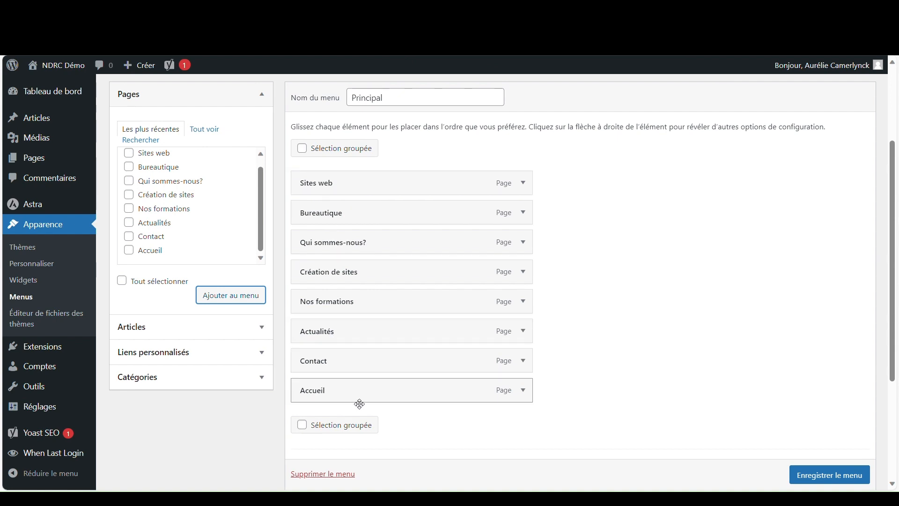
{"action": "left_click_drag", "start_coordinate": [351, 396], "coordinate": [342, 178]}
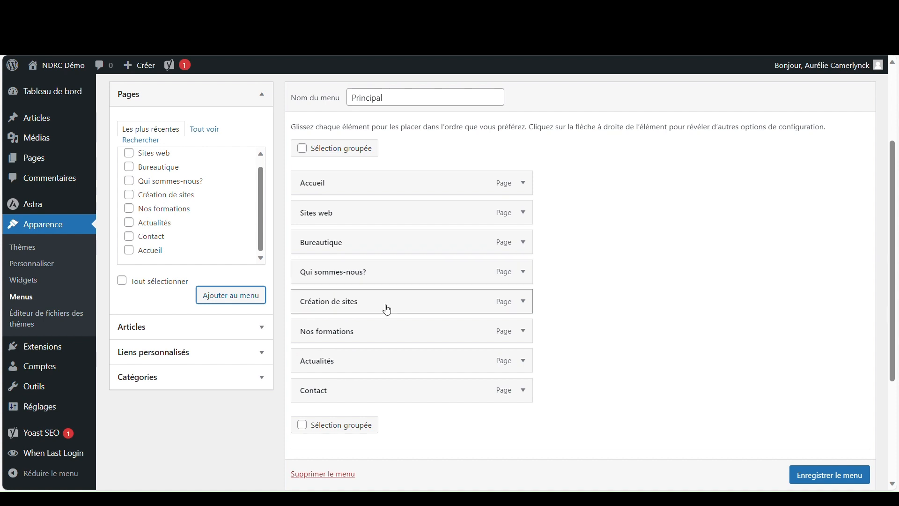
{"action": "left_click_drag", "start_coordinate": [380, 315], "coordinate": [370, 349]}
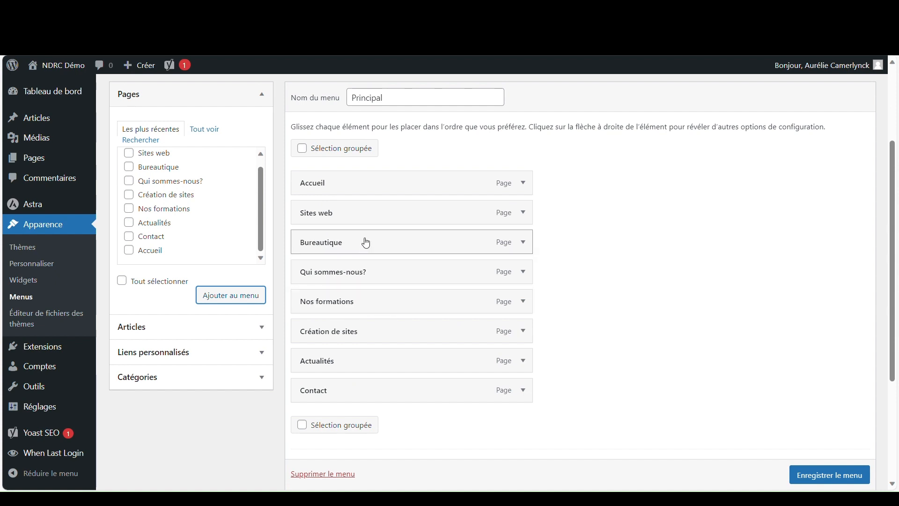
- Nest Bureautique and Sites web, in that order, as sub-items of Nos formations and save the menu
{"action": "left_click_drag", "start_coordinate": [350, 247], "coordinate": [342, 309]}
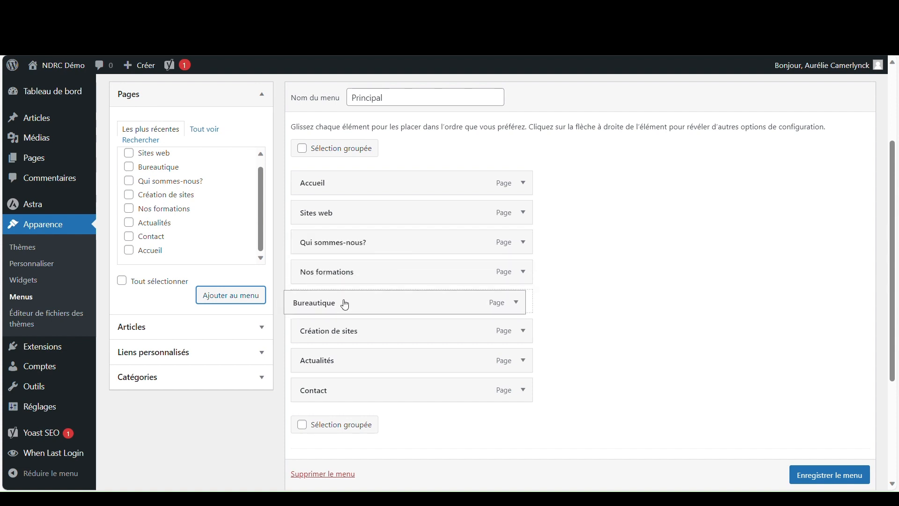
{"action": "left_click_drag", "start_coordinate": [345, 305], "coordinate": [356, 305]}
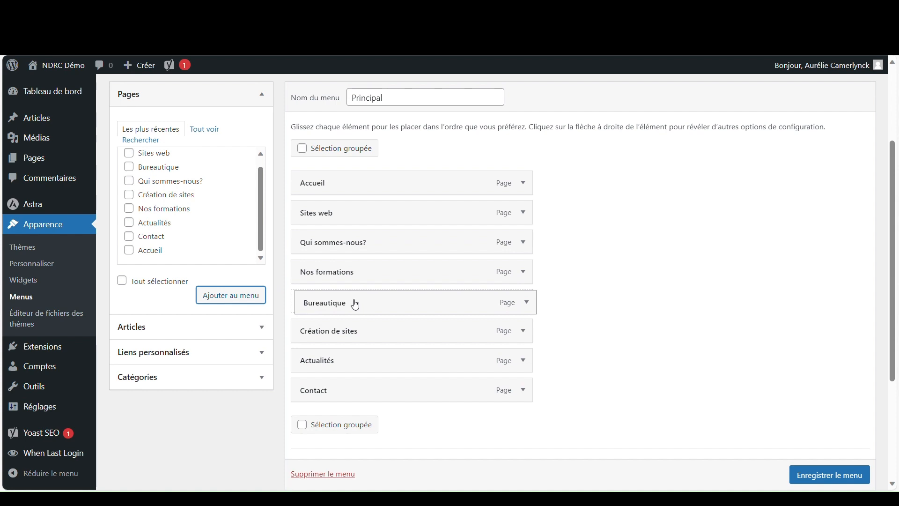
{"action": "left_click_drag", "start_coordinate": [356, 304], "coordinate": [373, 304]}
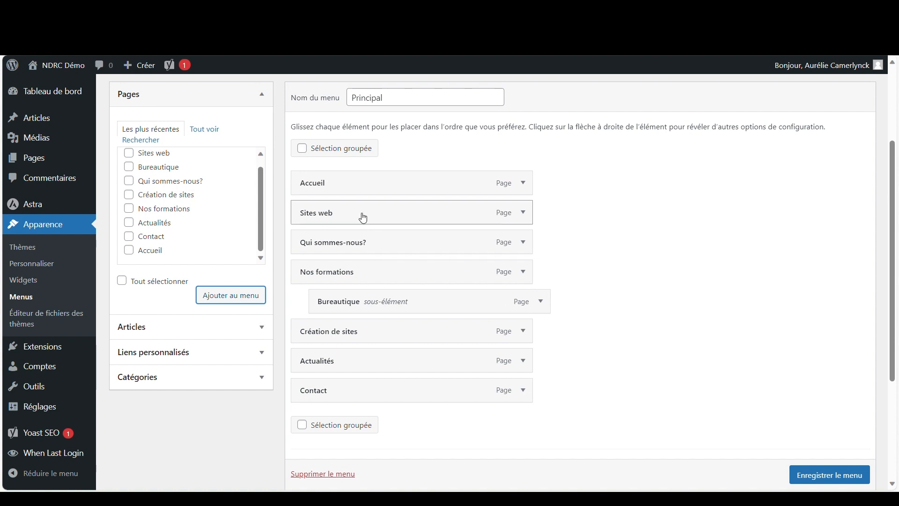
{"action": "left_click_drag", "start_coordinate": [361, 215], "coordinate": [384, 309]}
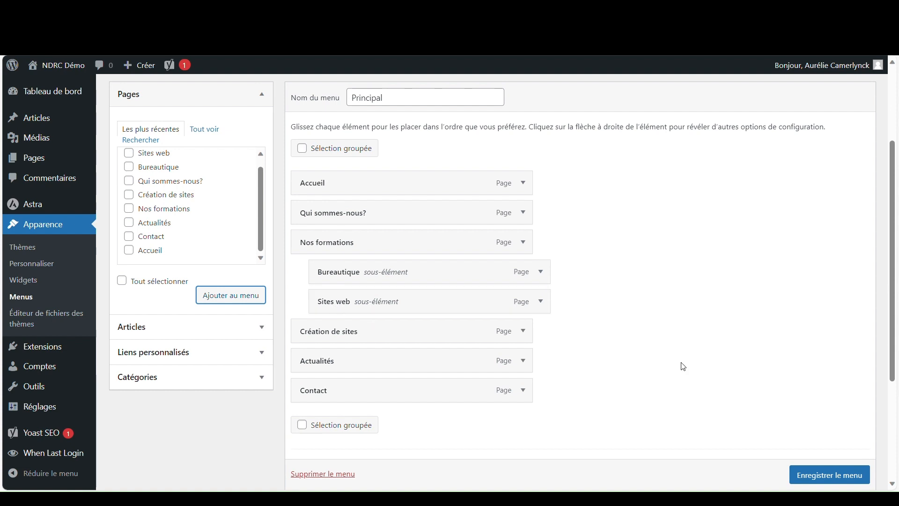
{"action": "scroll", "coordinate": [863, 485], "scroll_direction": "down", "scroll_amount": 1}
{"action": "left_click", "coordinate": [853, 477]}
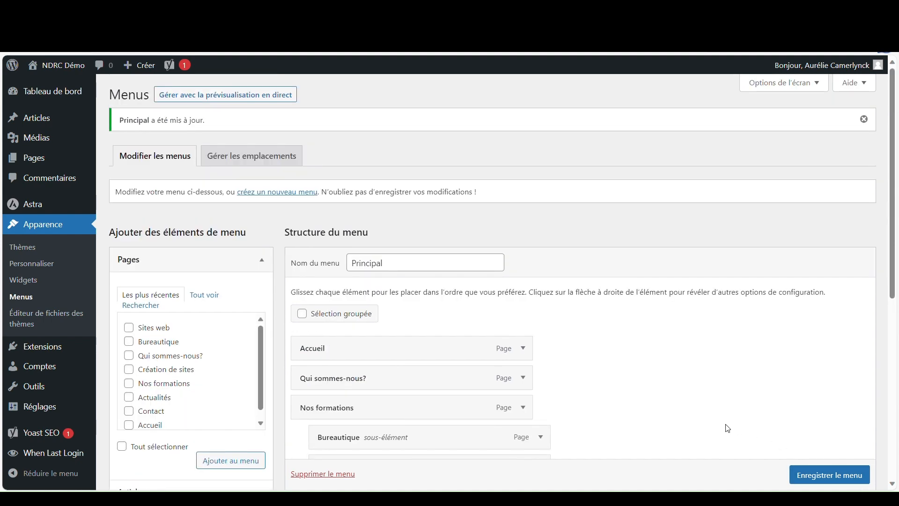
- Expand the Qui sommes-nous? and Accueil menu items and set Accueil's navigation title to "AURCAM Formation"
{"action": "scroll", "coordinate": [726, 428], "scroll_direction": "down", "scroll_amount": 3}
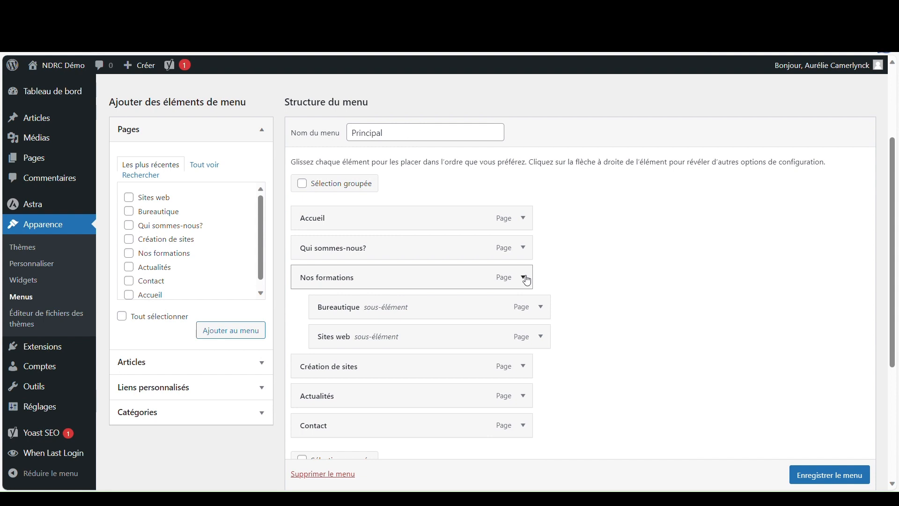
{"action": "left_click", "coordinate": [527, 252]}
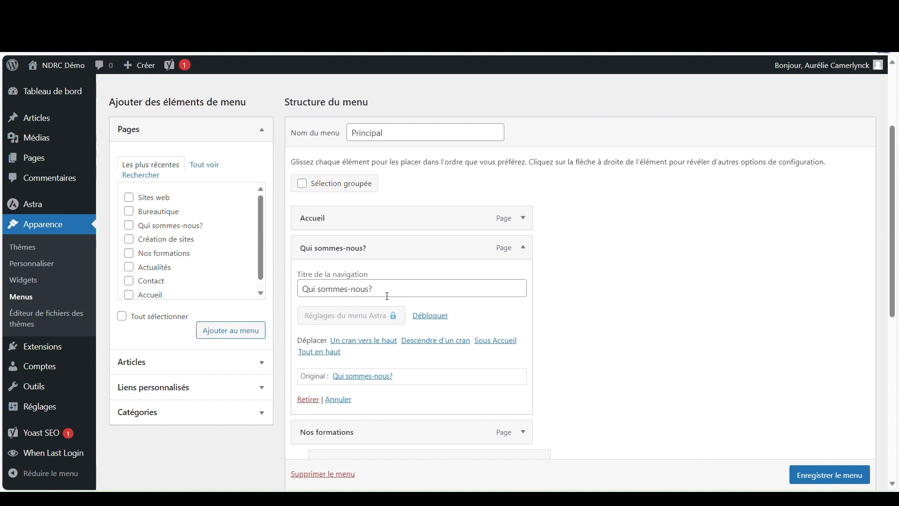
{"action": "left_click_drag", "start_coordinate": [387, 296], "coordinate": [302, 291]}
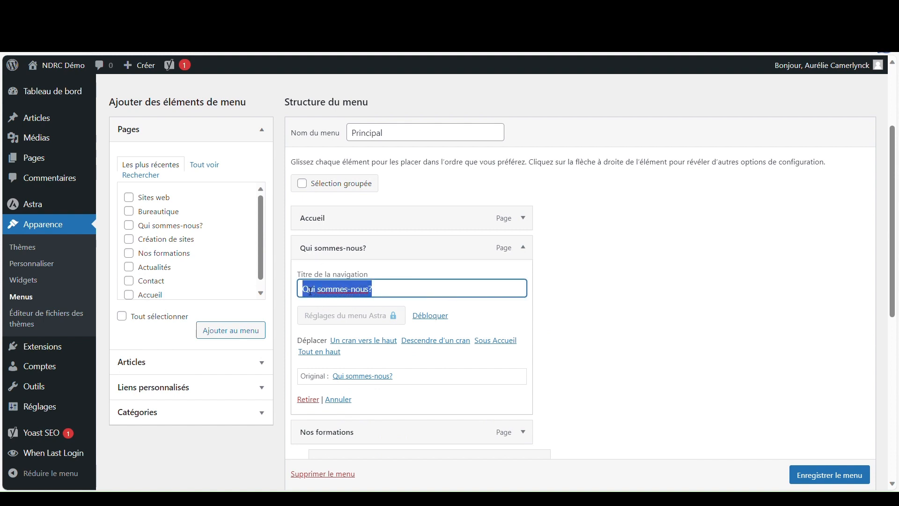
{"action": "left_click", "coordinate": [529, 224]}
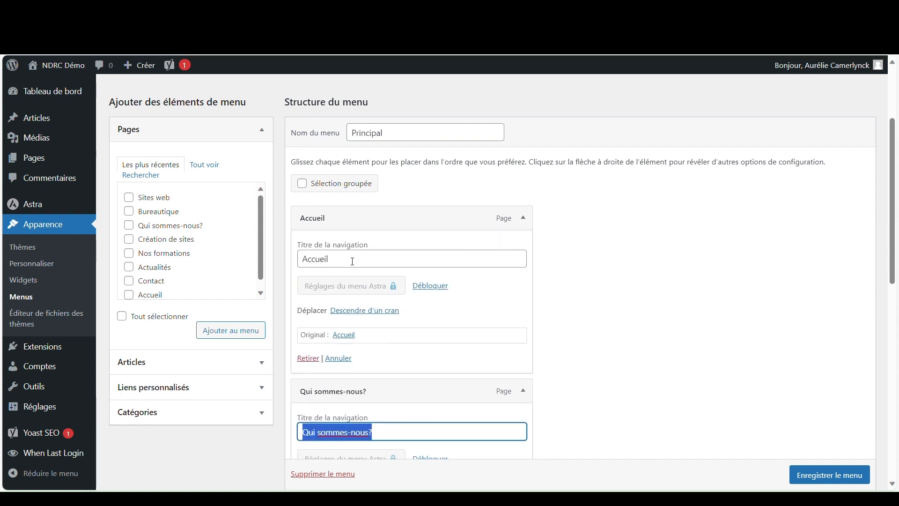
{"action": "left_click_drag", "start_coordinate": [352, 264], "coordinate": [309, 262]}
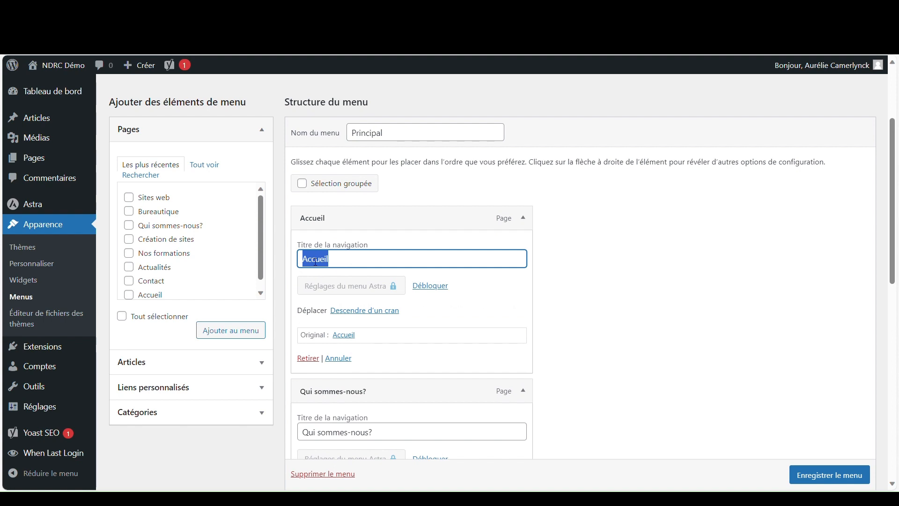
{"action": "type", "text": "AURCA"}
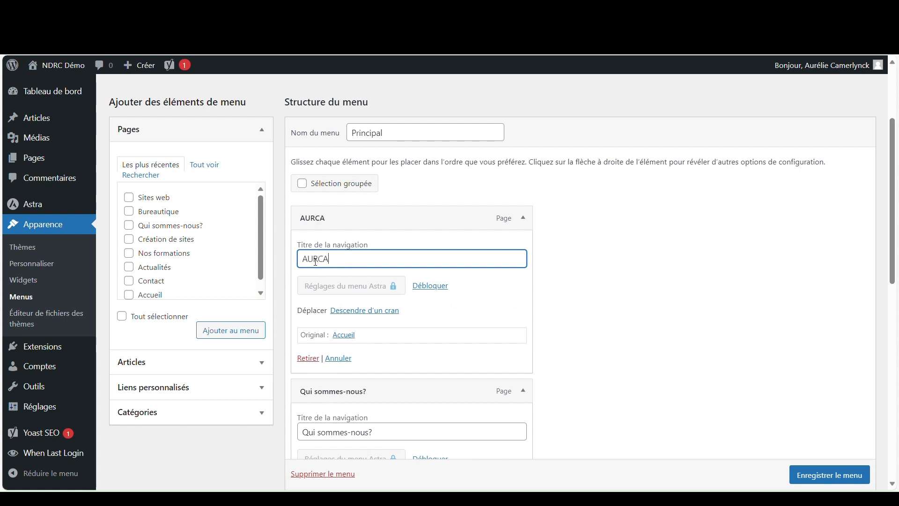
{"action": "type", "text": "M Formation"}
- Restore the first menu item's navigation title to "Accueil" and save the Principal menu
{"action": "key", "text": "ctrl+a"}
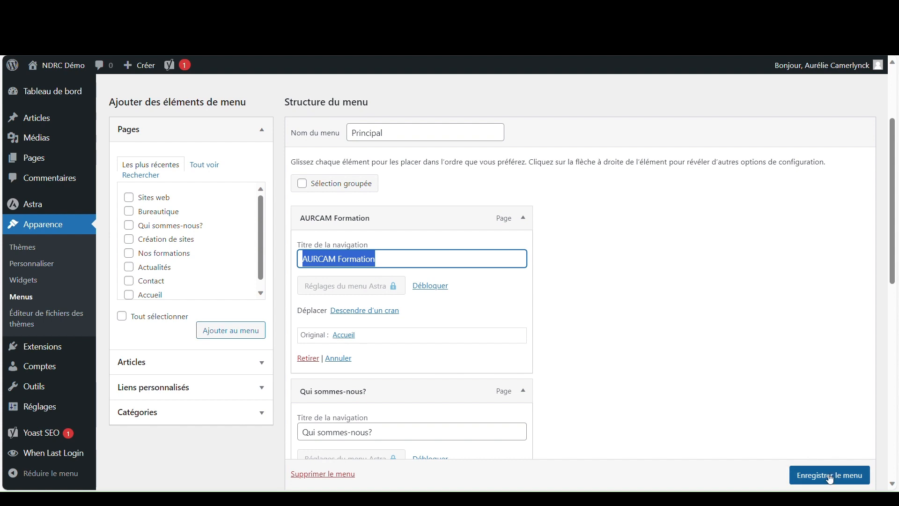
{"action": "type", "text": "Accueil"}
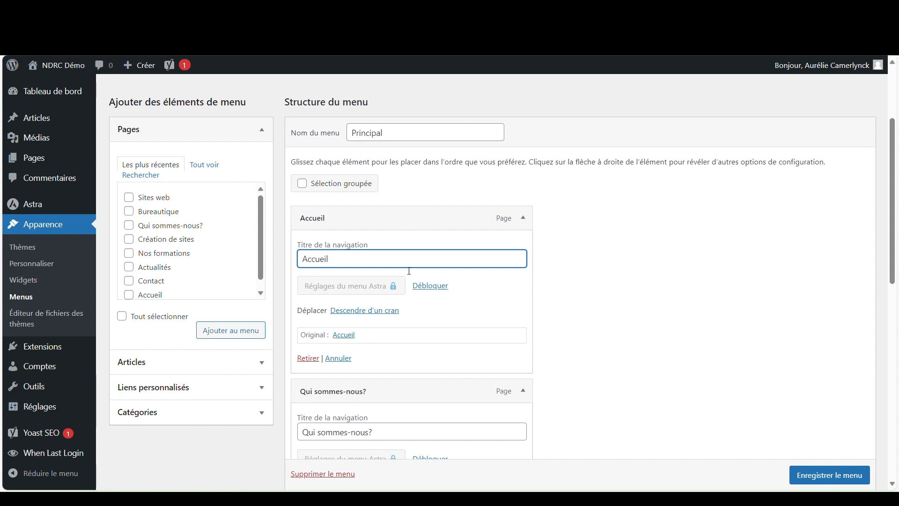
{"action": "left_click", "coordinate": [672, 285]}
{"action": "scroll", "coordinate": [619, 322], "scroll_direction": "down", "scroll_amount": 1}
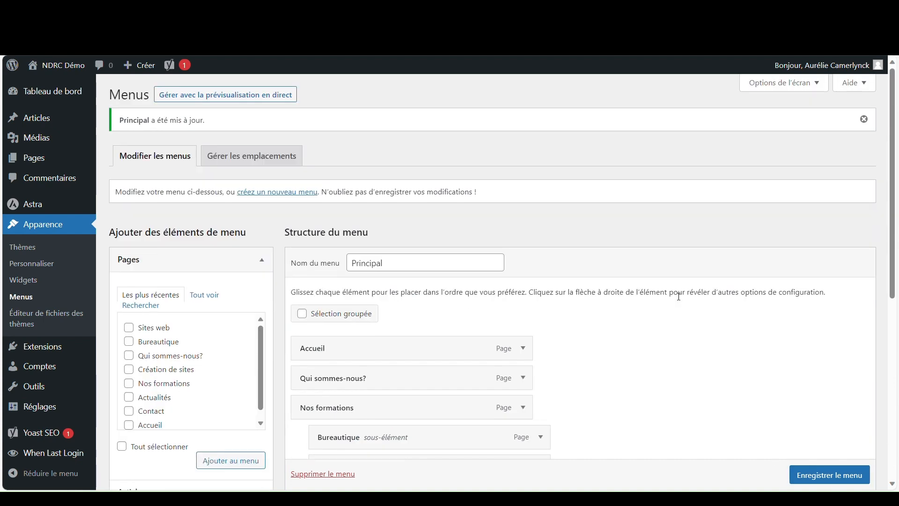
{"action": "scroll", "coordinate": [646, 367], "scroll_direction": "down", "scroll_amount": 7}
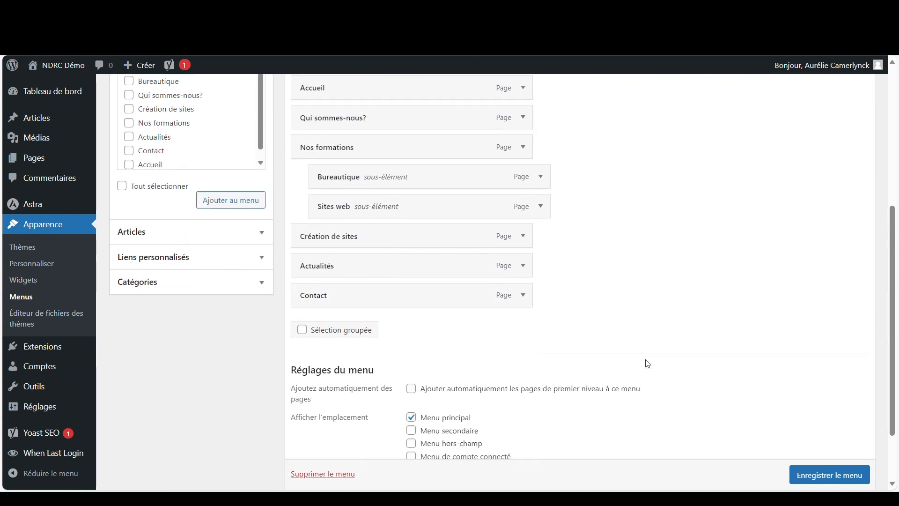
{"action": "scroll", "coordinate": [649, 365], "scroll_direction": "up", "scroll_amount": 7}
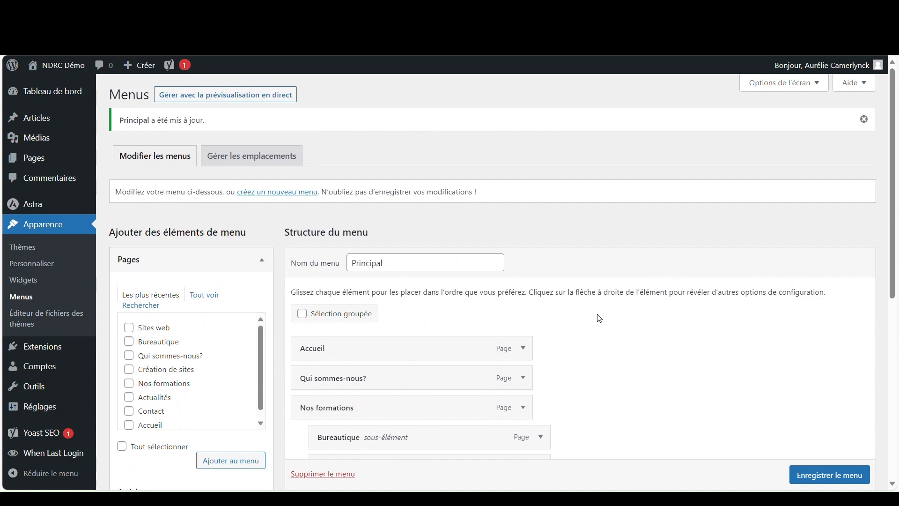
- View the site's front end with its Nos formations sub-menu and open the header's Menu principal settings in the Customizer
{"action": "left_click", "coordinate": [60, 67]}
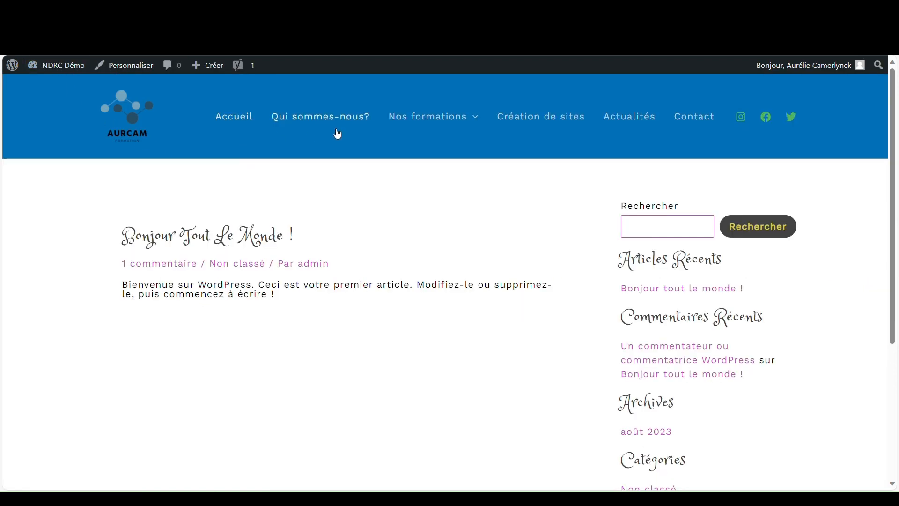
{"action": "mouse_move", "coordinate": [410, 130]}
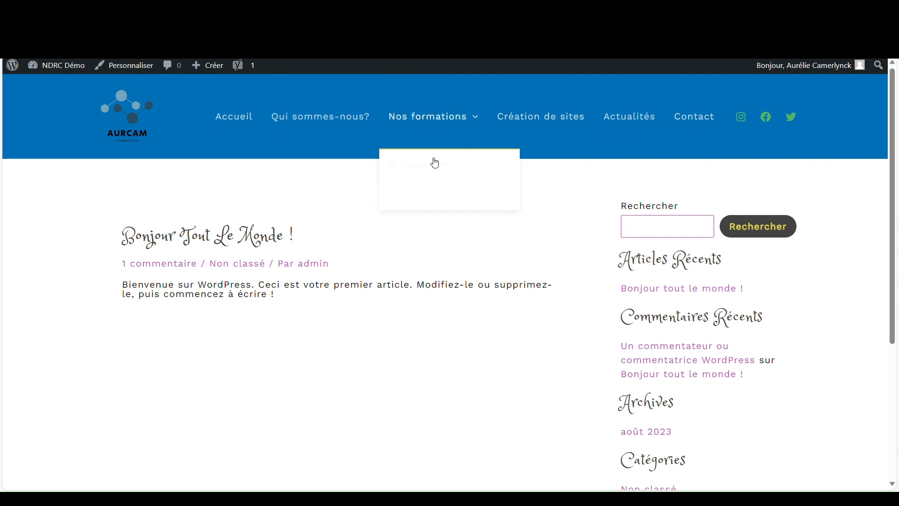
{"action": "left_click", "coordinate": [130, 69]}
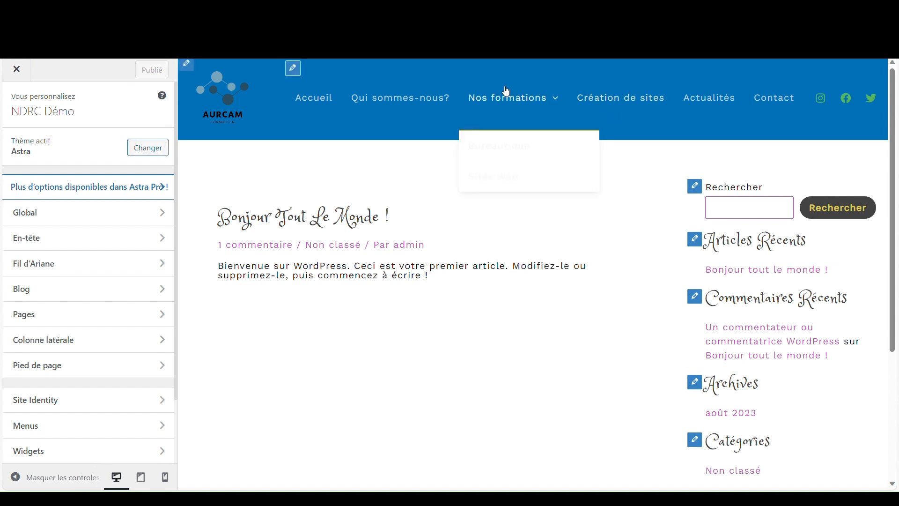
{"action": "left_click", "coordinate": [294, 68]}
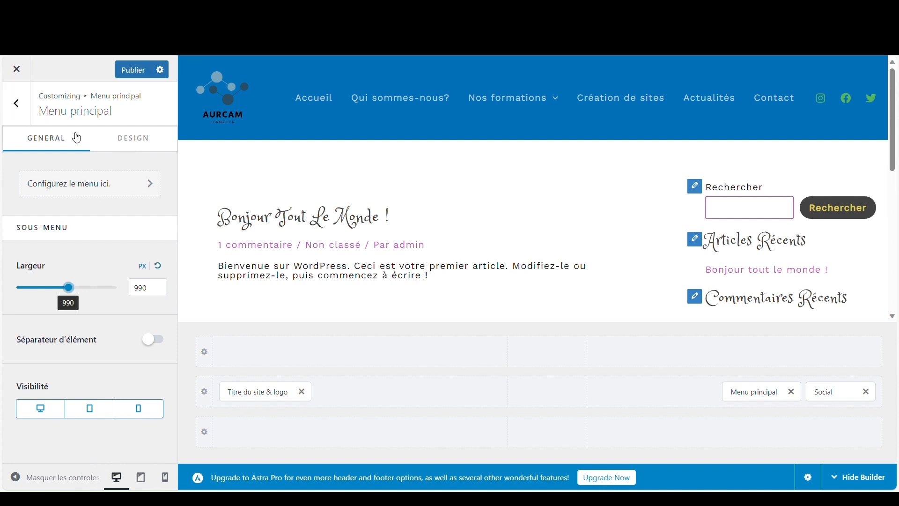
- Examine the Menu principal design options, including sub-menu animation, borders, menu colours, font and spacing
{"action": "left_click", "coordinate": [126, 148]}
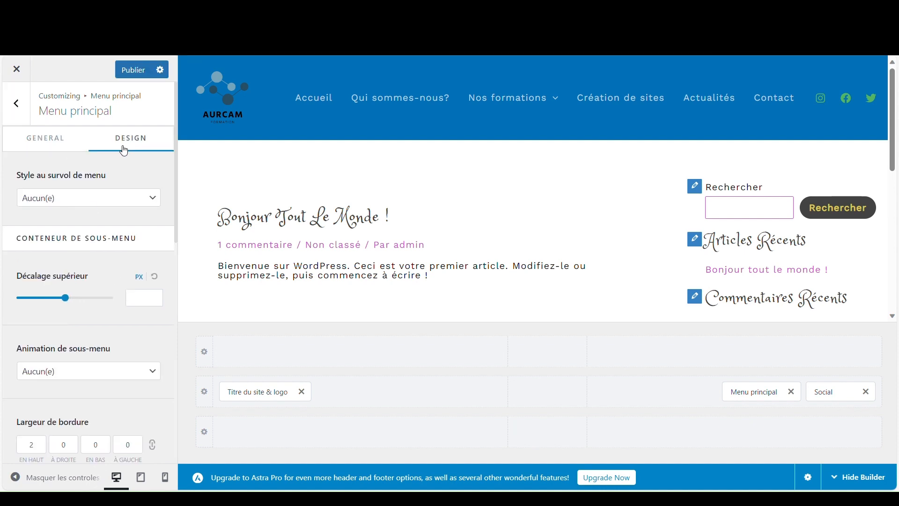
{"action": "scroll", "coordinate": [107, 304], "scroll_direction": "down", "scroll_amount": 3}
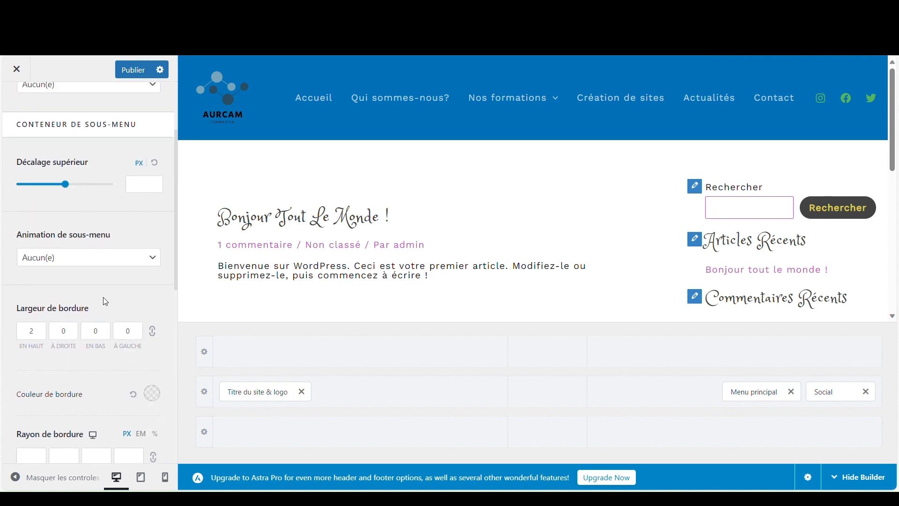
{"action": "left_click", "coordinate": [114, 264]}
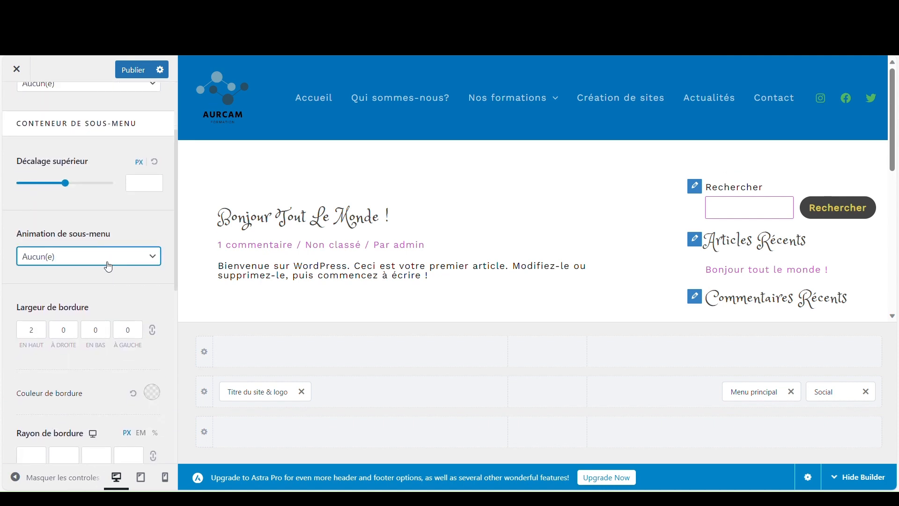
{"action": "scroll", "coordinate": [86, 351], "scroll_direction": "down", "scroll_amount": 1}
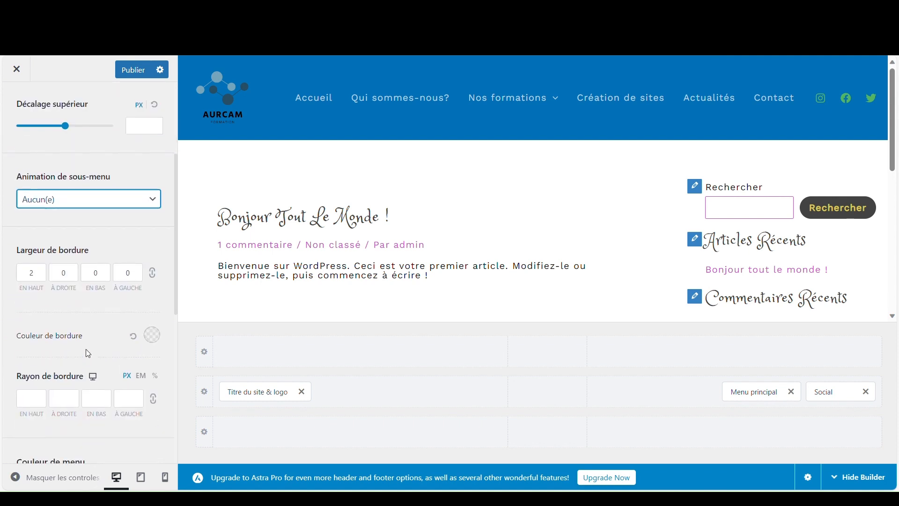
{"action": "scroll", "coordinate": [86, 349], "scroll_direction": "down", "scroll_amount": 1}
{"action": "scroll", "coordinate": [86, 348], "scroll_direction": "down", "scroll_amount": 1}
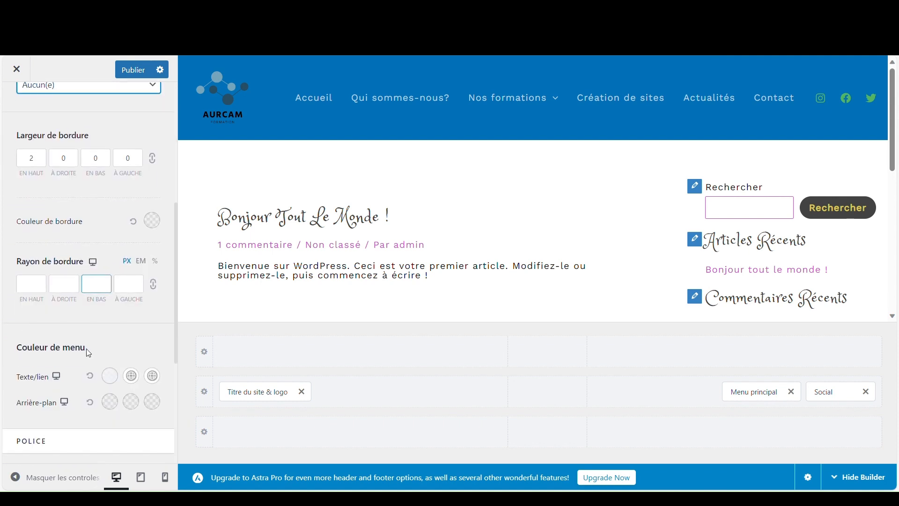
{"action": "scroll", "coordinate": [86, 348], "scroll_direction": "down", "scroll_amount": 3}
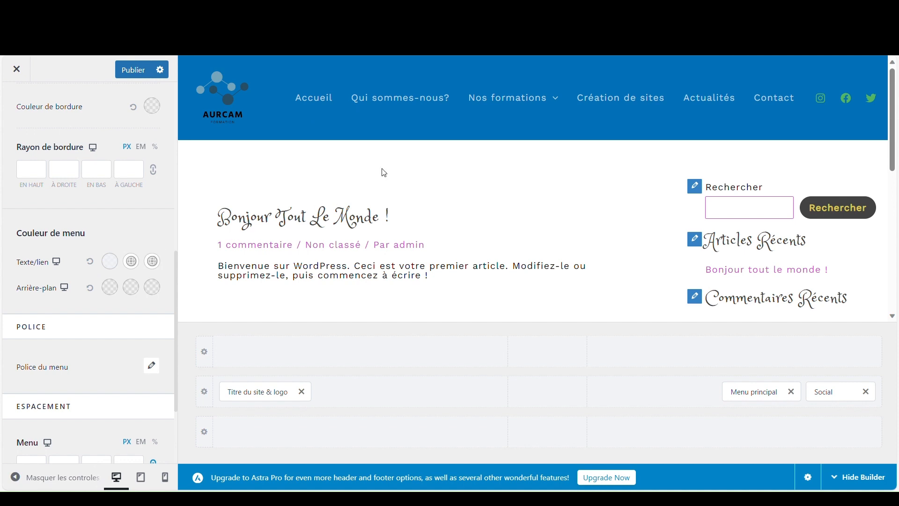
- Preview the Qui sommes-nous? page and set the menu's normal background colour to semi-transparent white
{"action": "left_click", "coordinate": [394, 101]}
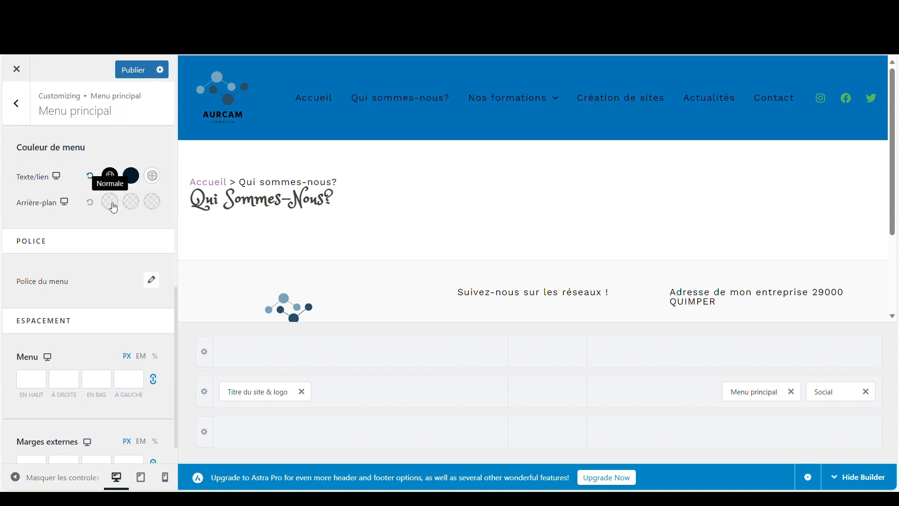
{"action": "left_click", "coordinate": [112, 204]}
{"action": "left_click", "coordinate": [105, 261]}
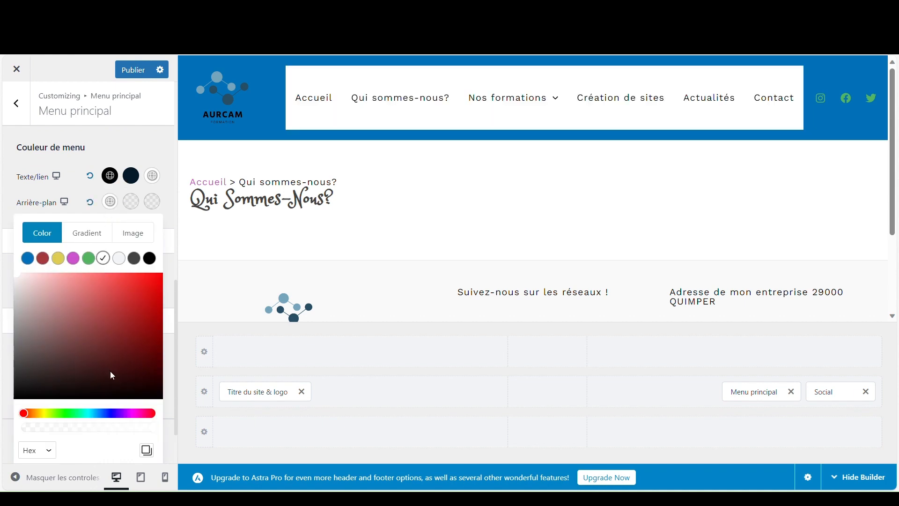
{"action": "left_click_drag", "start_coordinate": [152, 428], "coordinate": [148, 427]}
{"action": "left_click_drag", "start_coordinate": [90, 437], "coordinate": [69, 434]}
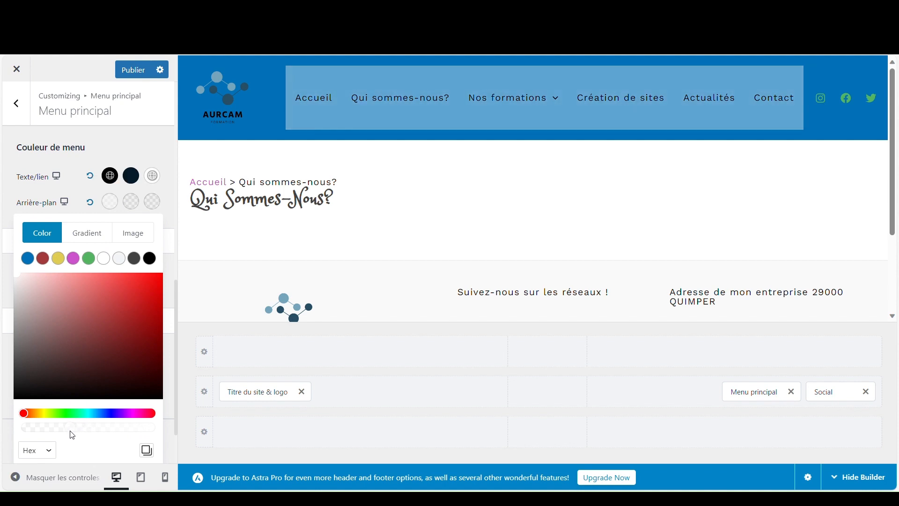
{"action": "mouse_move", "coordinate": [526, 108]}
{"action": "left_click", "coordinate": [178, 282]}
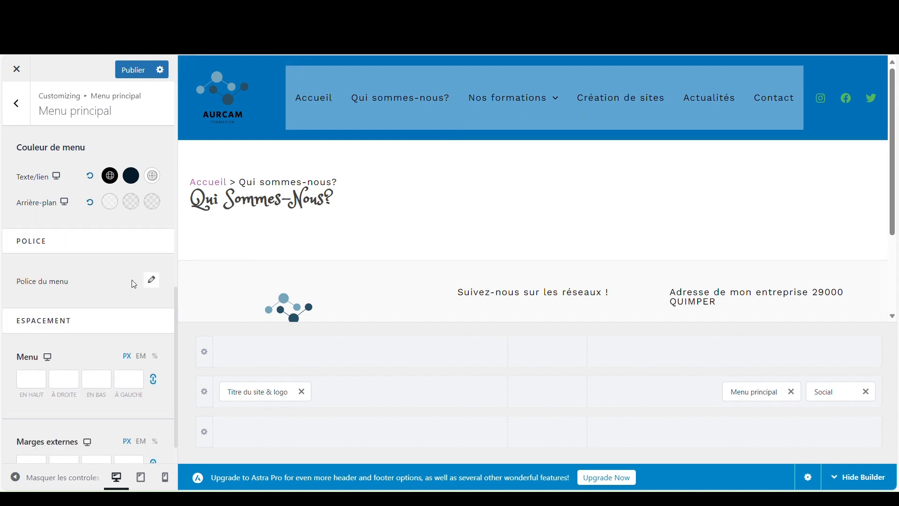
- Set the main menu's font family to Verdana
{"action": "left_click", "coordinate": [139, 376]}
{"action": "left_click", "coordinate": [158, 282]}
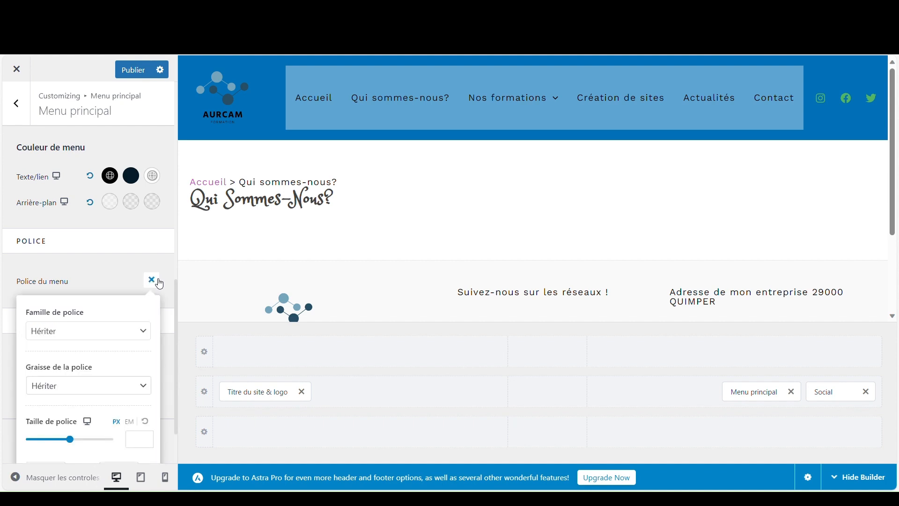
{"action": "left_click", "coordinate": [111, 336]}
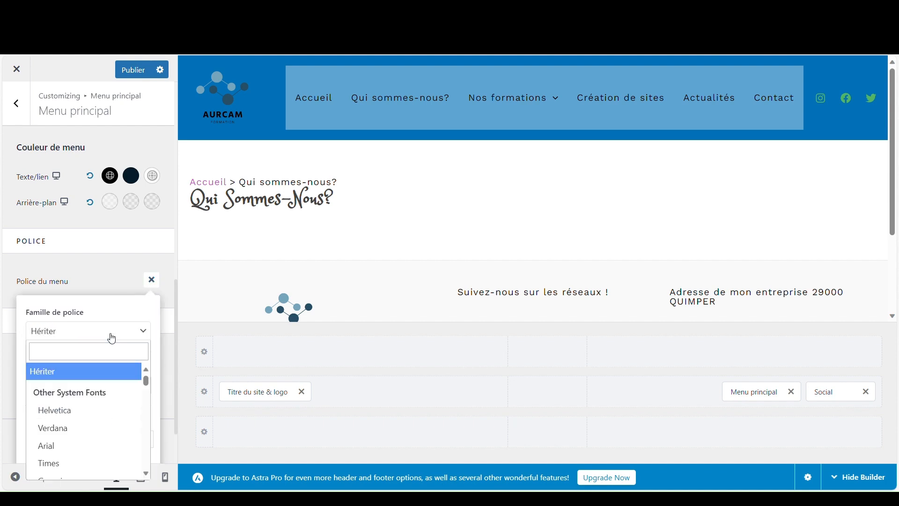
{"action": "left_click", "coordinate": [87, 430]}
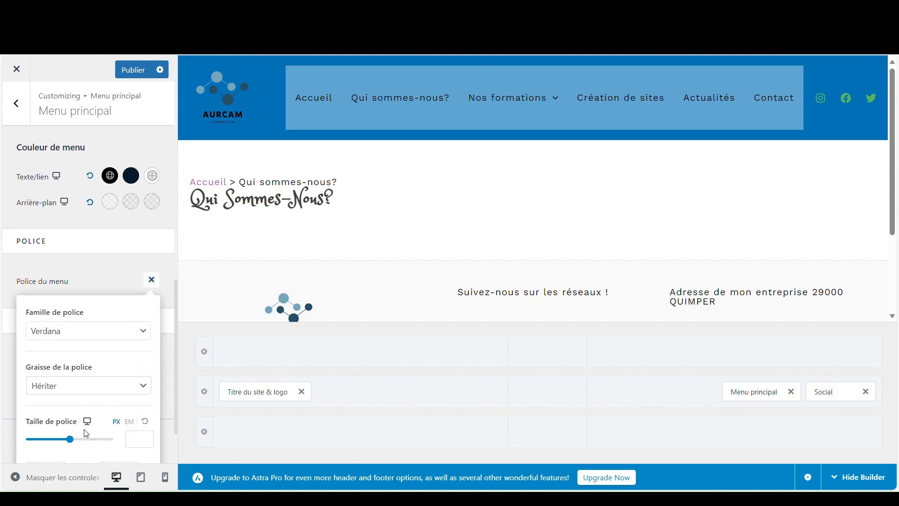
{"action": "left_click", "coordinate": [112, 278]}
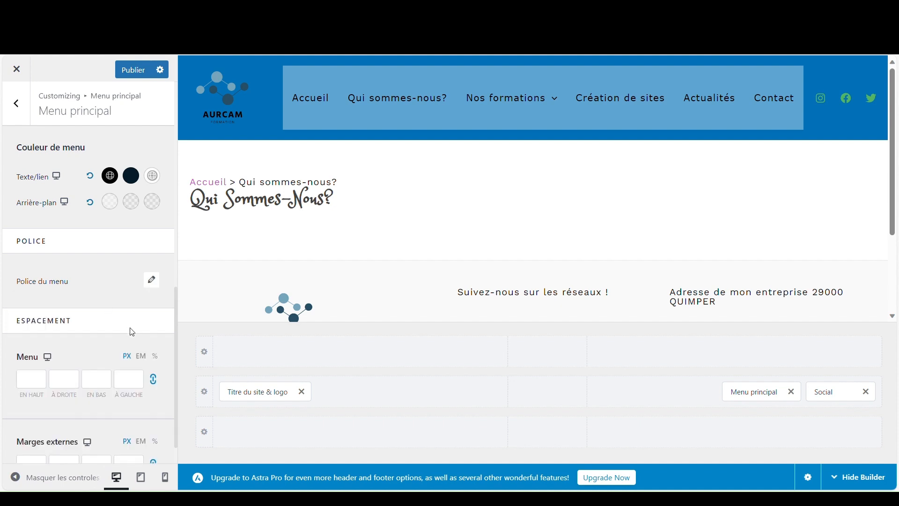
- Check the menu's spacing options and publish the Menu principal customizations
{"action": "scroll", "coordinate": [132, 332], "scroll_direction": "down", "scroll_amount": 1}
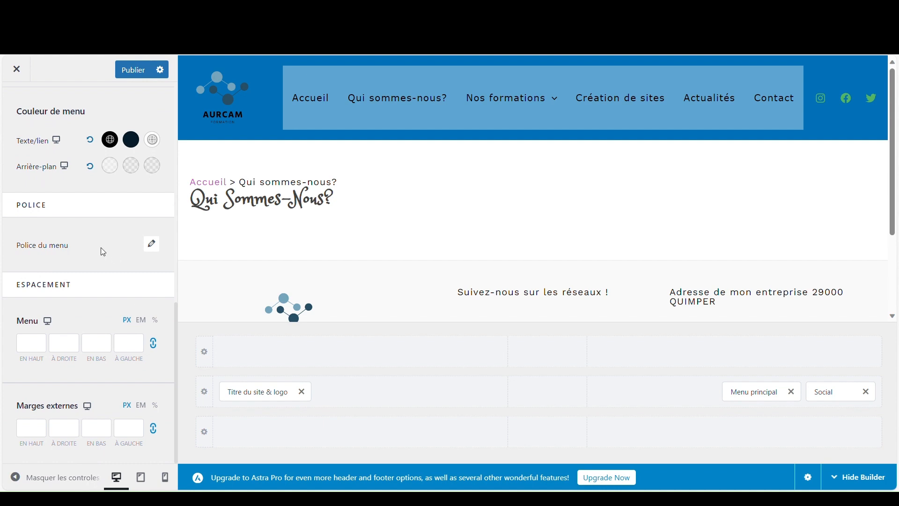
{"action": "scroll", "coordinate": [102, 252], "scroll_direction": "up", "scroll_amount": 3}
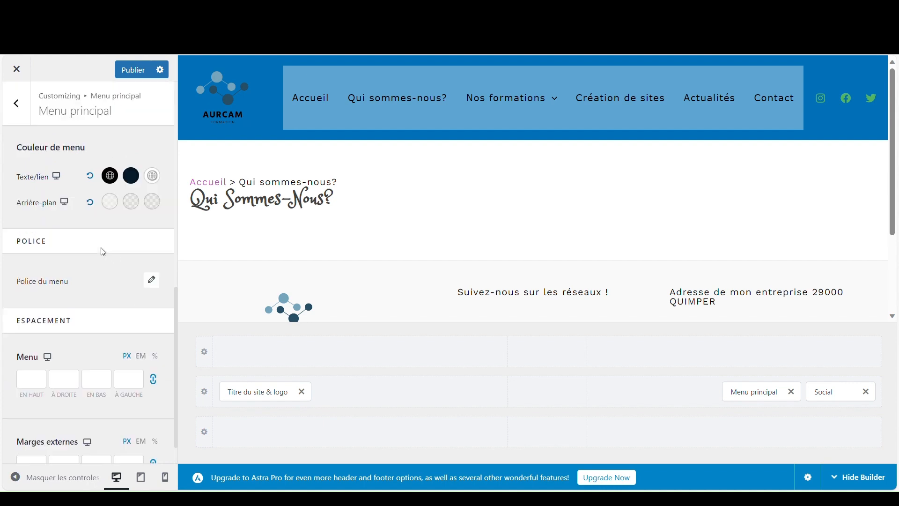
{"action": "left_click", "coordinate": [137, 75]}
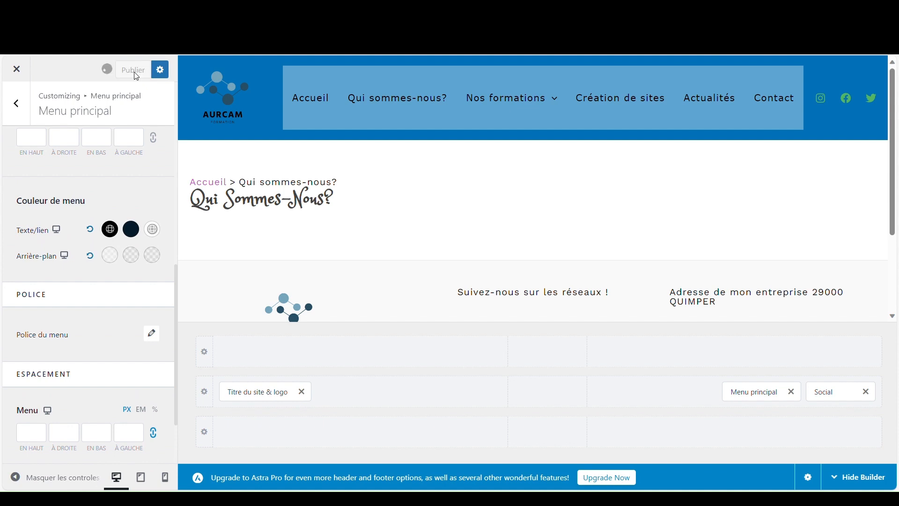